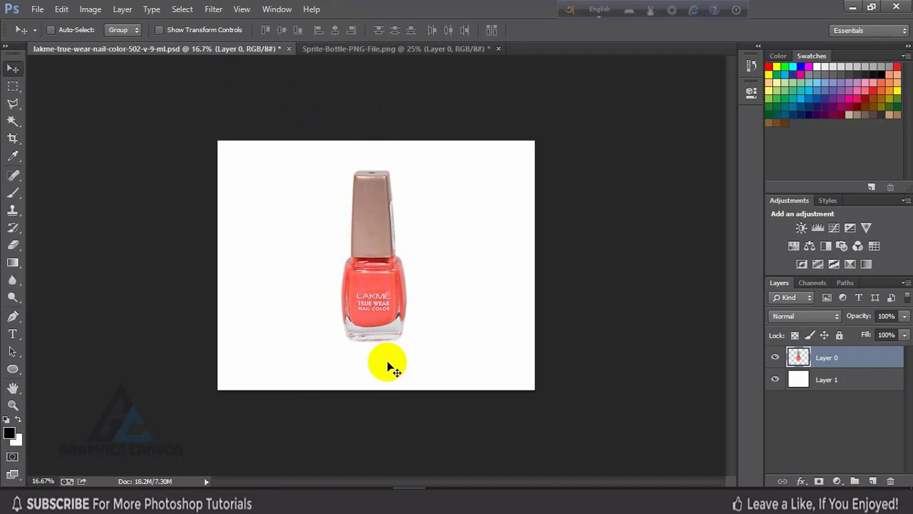
Step: Drag Layer 0 to raise the Lakme bottle slightly higher on the white canvas
click(393, 275)
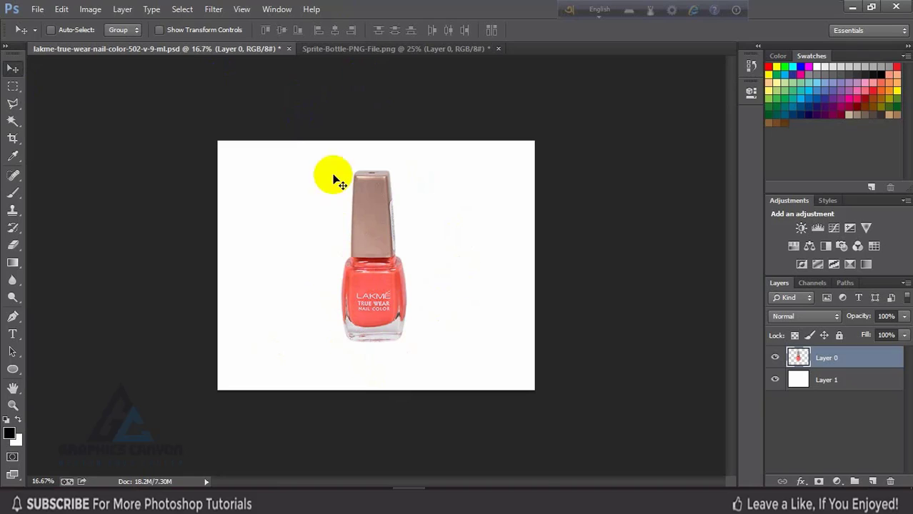
click(371, 304)
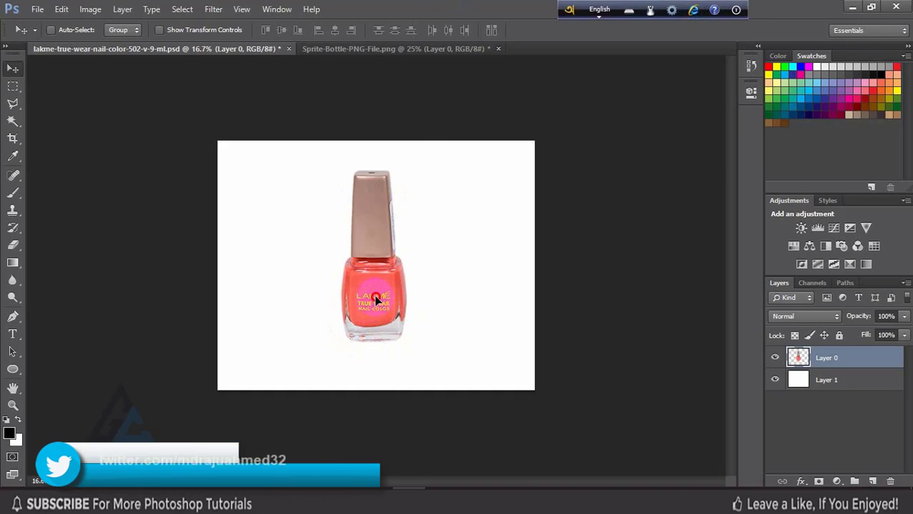
mouse_move(373, 297)
mouse_down()
mouse_move(389, 291)
mouse_move(368, 286)
mouse_up()
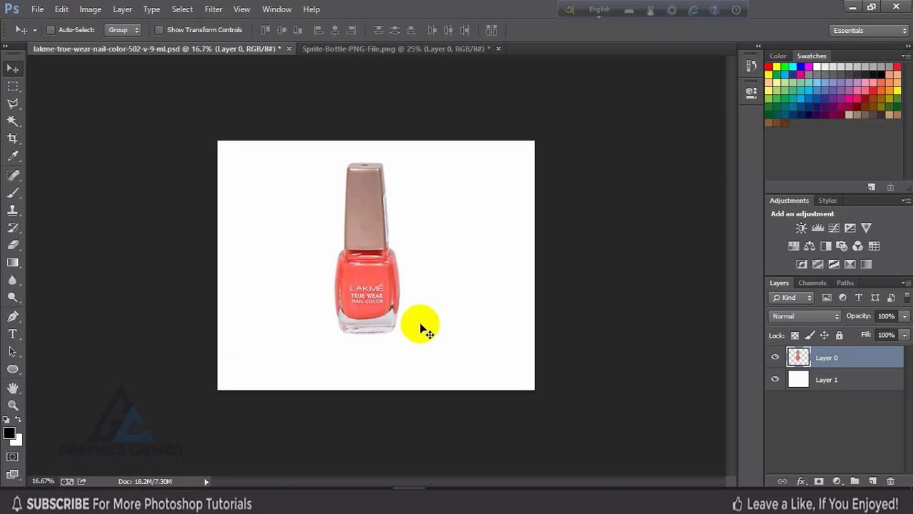
Step: Draw a wide black ellipse, Ellipse 1, across the bottle's base
click(130, 302)
click(4, 369)
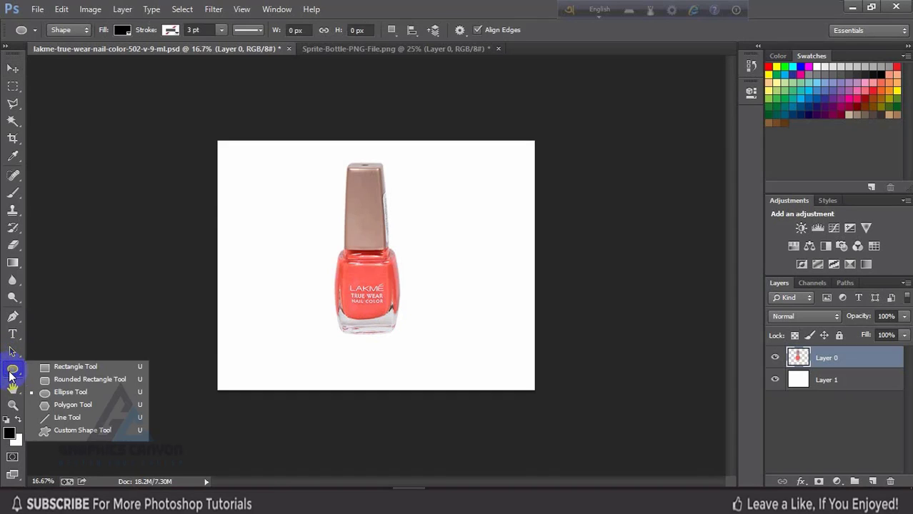
click(63, 395)
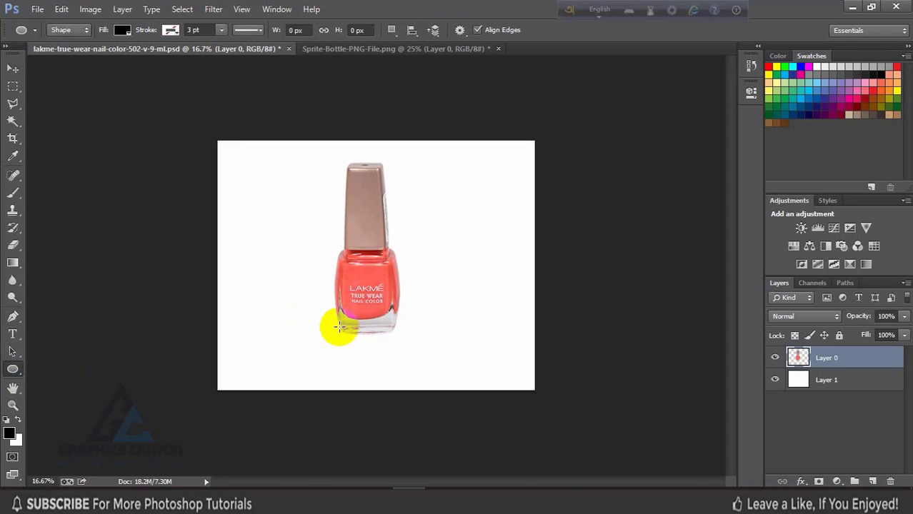
drag(340, 327, 399, 336)
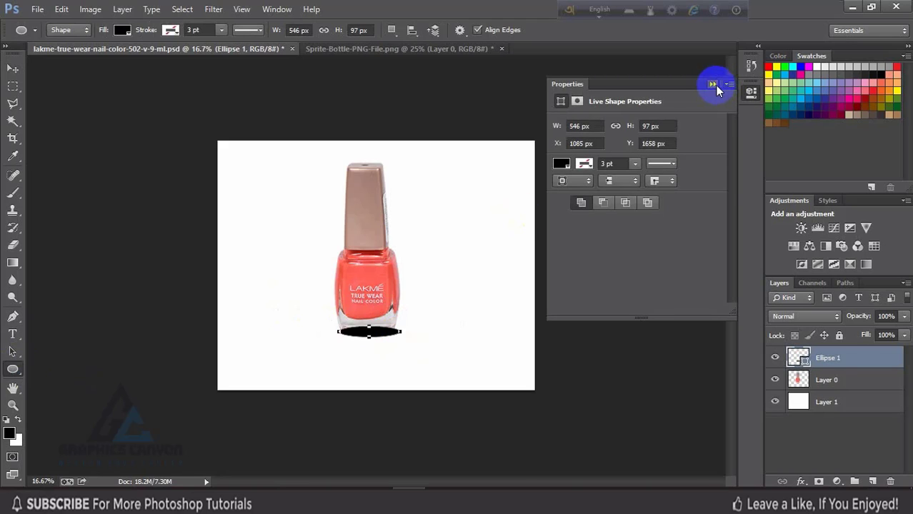
Step: Zoom in and shift the ellipse slightly left and down under the bottle
click(712, 84)
key(ctrl+plus)
key(ctrl+plus)
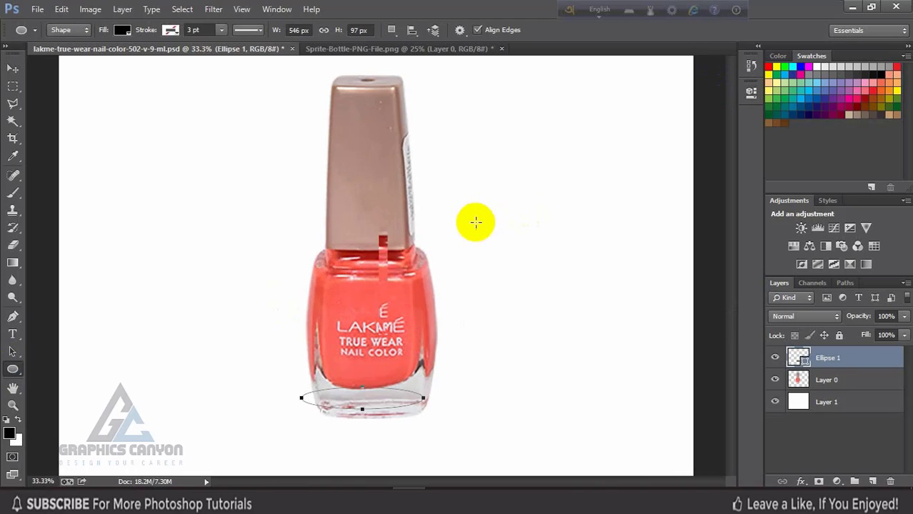
drag(457, 328, 471, 225)
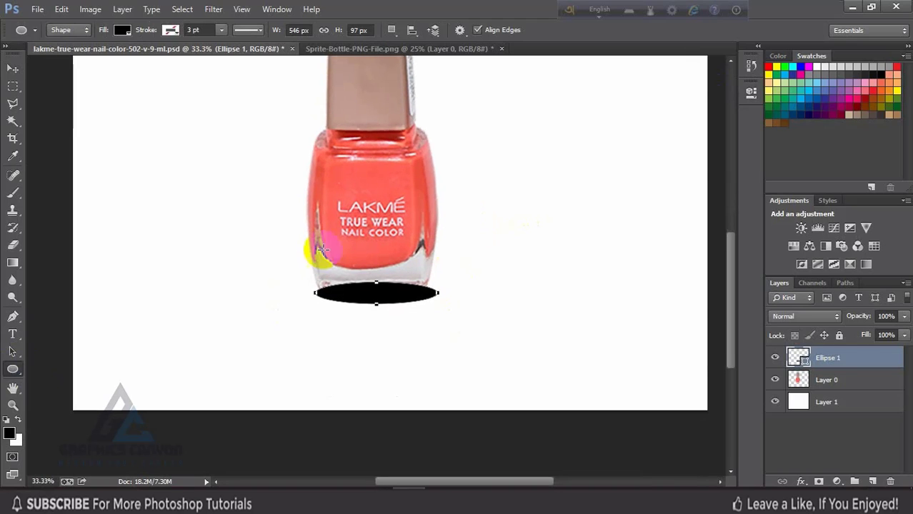
click(13, 69)
drag(389, 297, 388, 305)
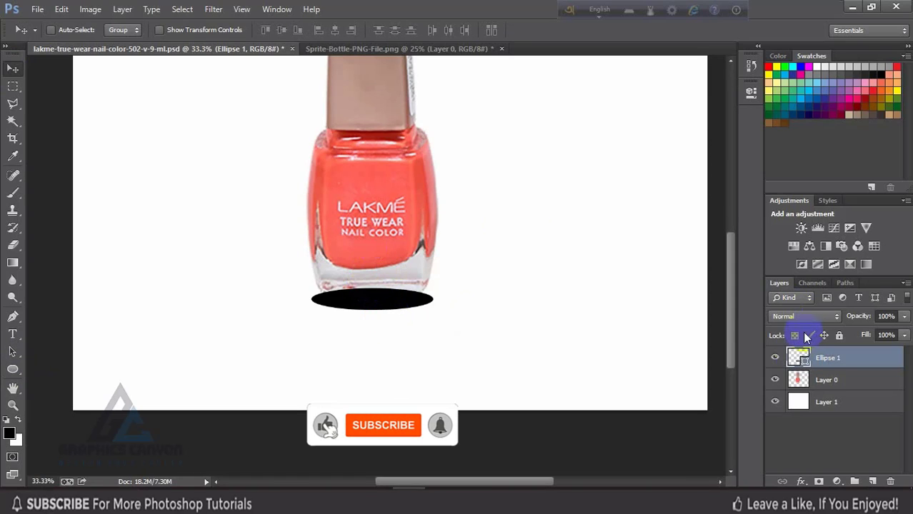
Step: Move Layer 0 above Ellipse 1 and nudge the ellipse up slightly
click(808, 360)
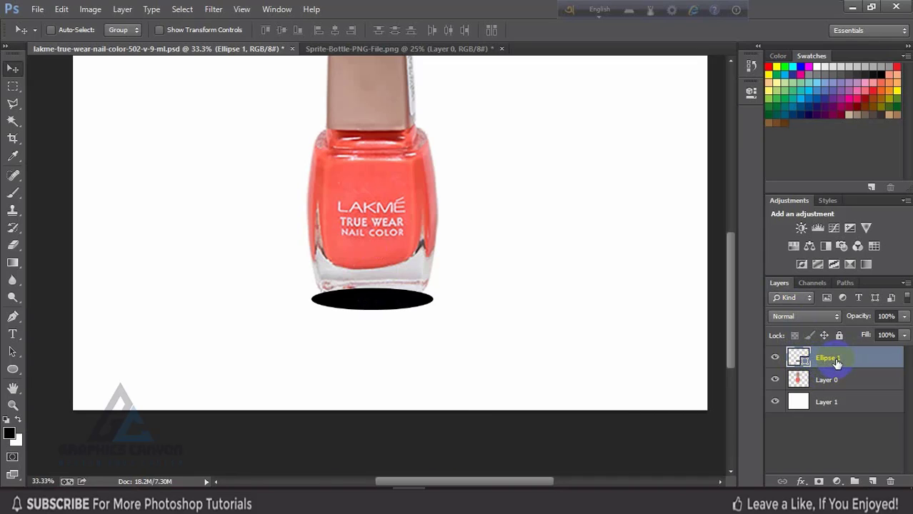
drag(835, 364, 812, 388)
drag(833, 384, 831, 358)
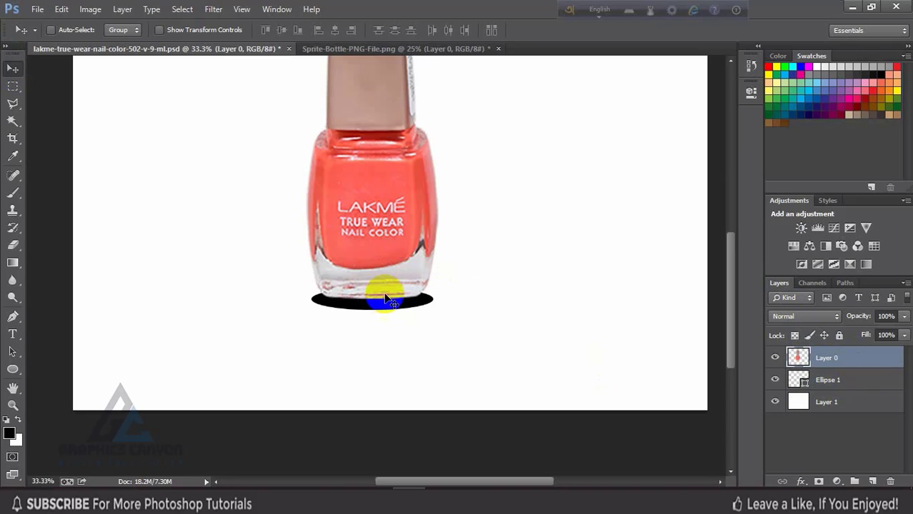
click(846, 383)
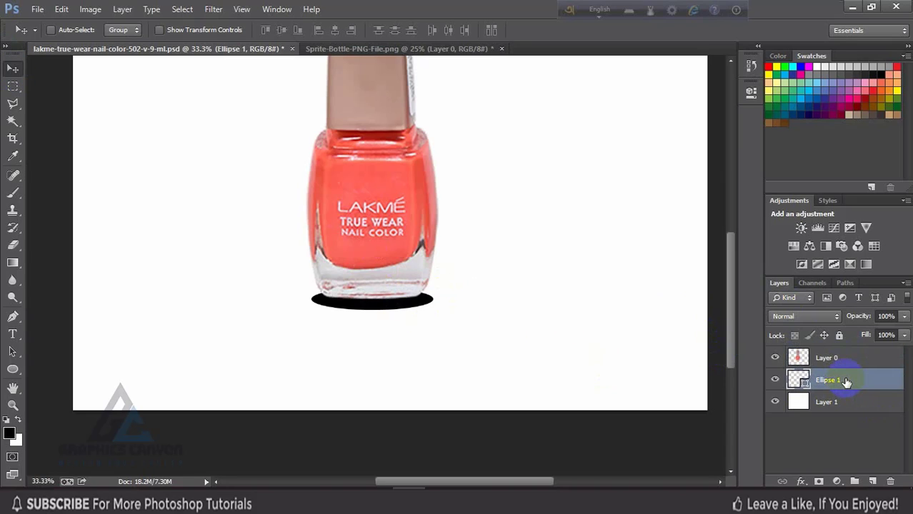
key(Up)
key(Up)
key(Up)
key(Up)
key(Up)
key(Up)
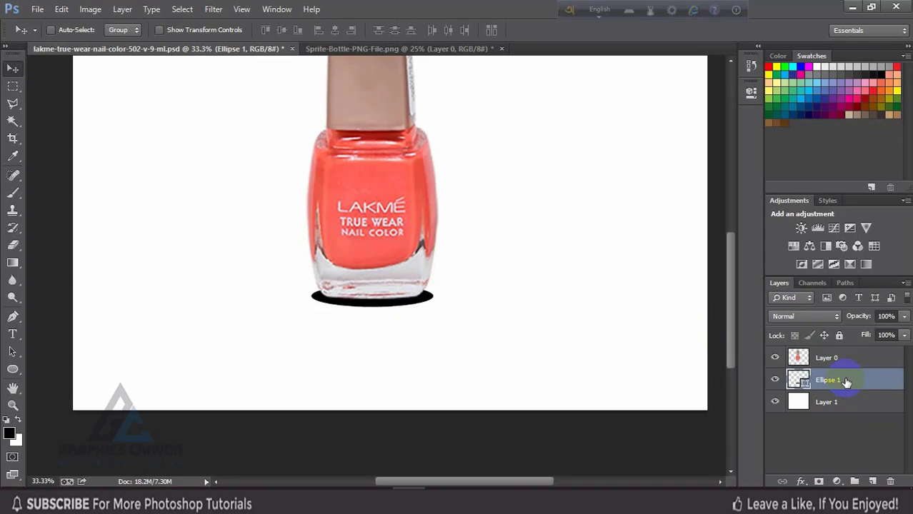
key(Up)
key(Up)
key(Up)
key(Up)
key(Up)
key(Up)
Step: Flatten the ellipse to about 71% height and nudge it into place under the base
key(ctrl+t)
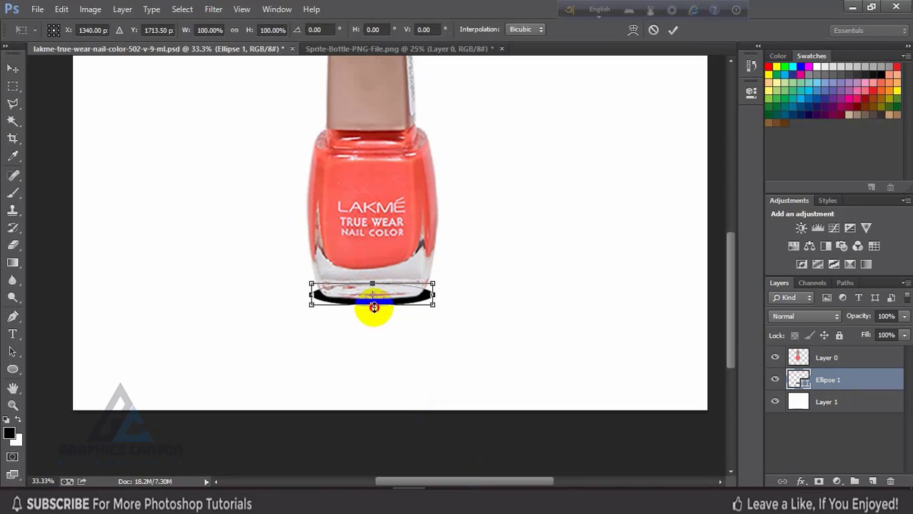
drag(372, 306, 381, 294)
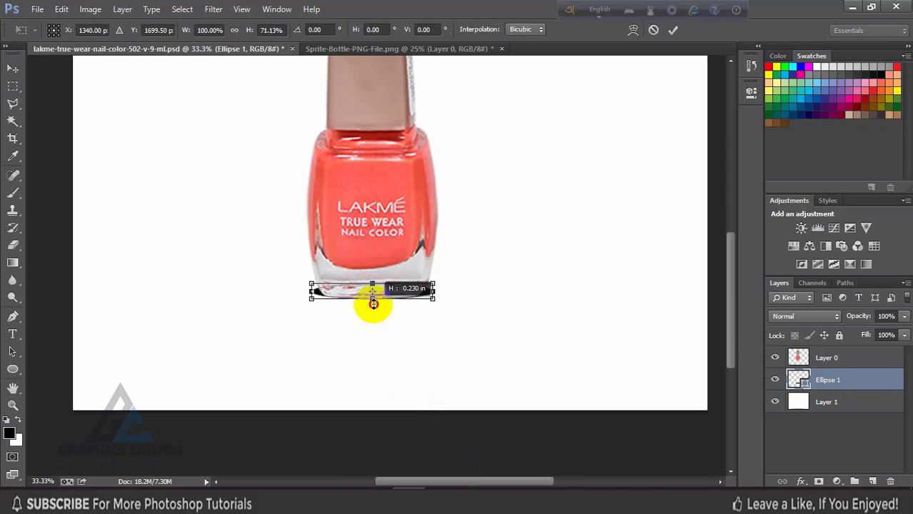
click(673, 29)
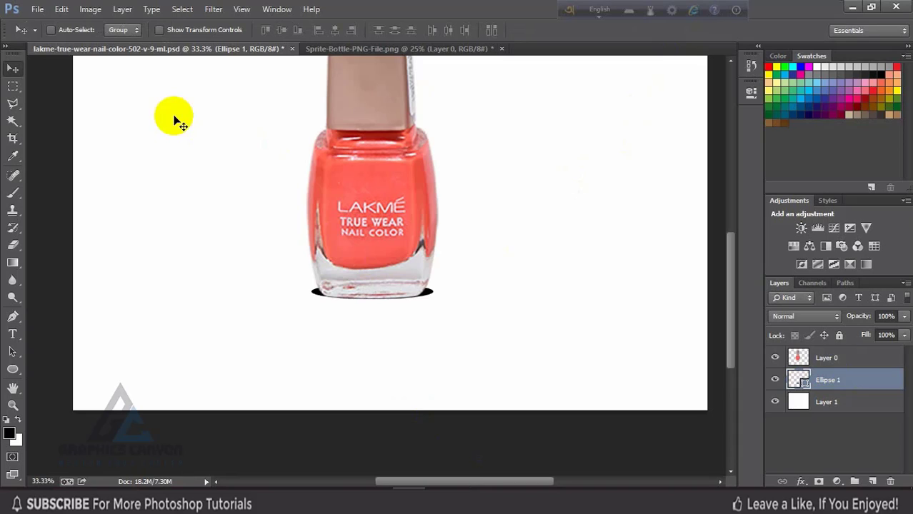
key(Down)
key(Down)
key(Down)
key(Down)
key(Down)
key(Down)
key(Left)
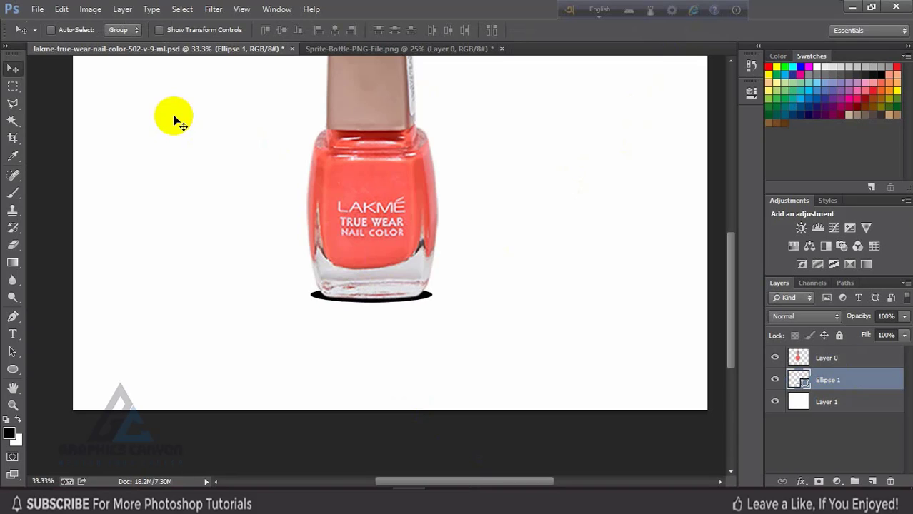
key(Down)
key(Right)
Step: Rasterize Ellipse 1 and bring up Gaussian Blur with a 3.6-pixel radius
right_click(838, 383)
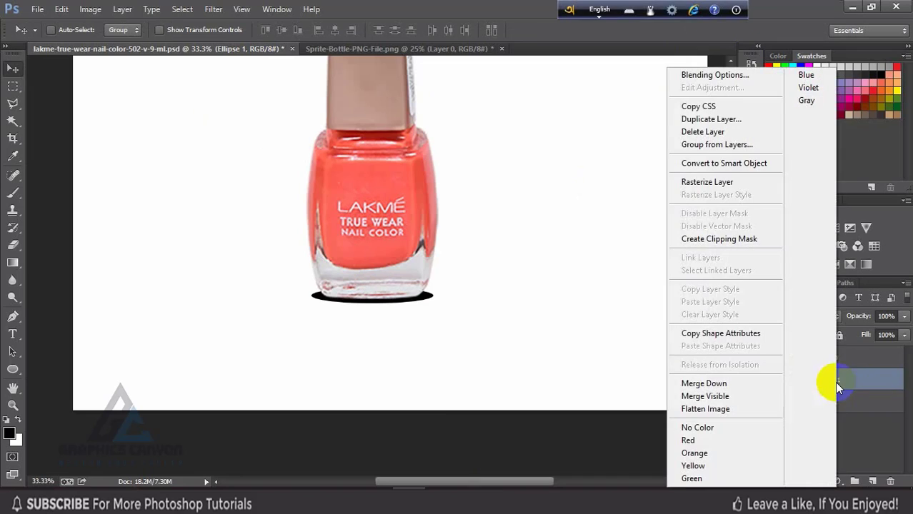
click(704, 184)
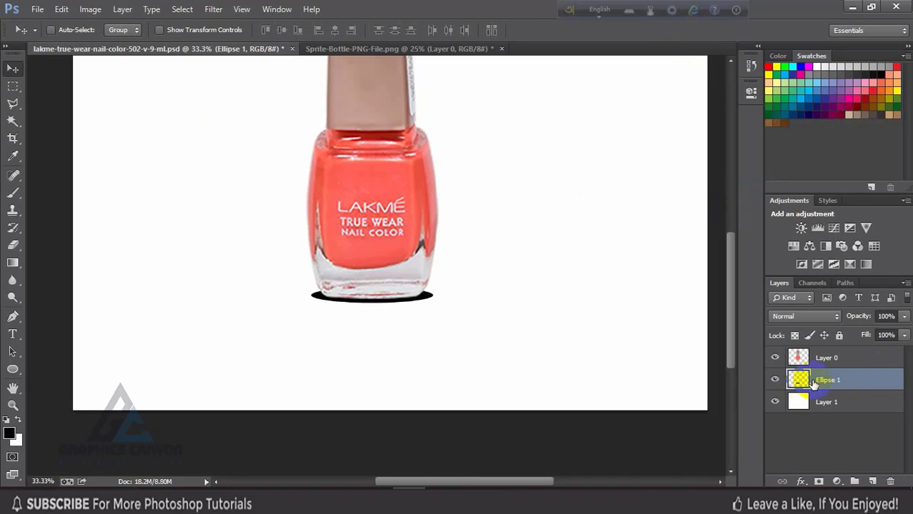
click(213, 9)
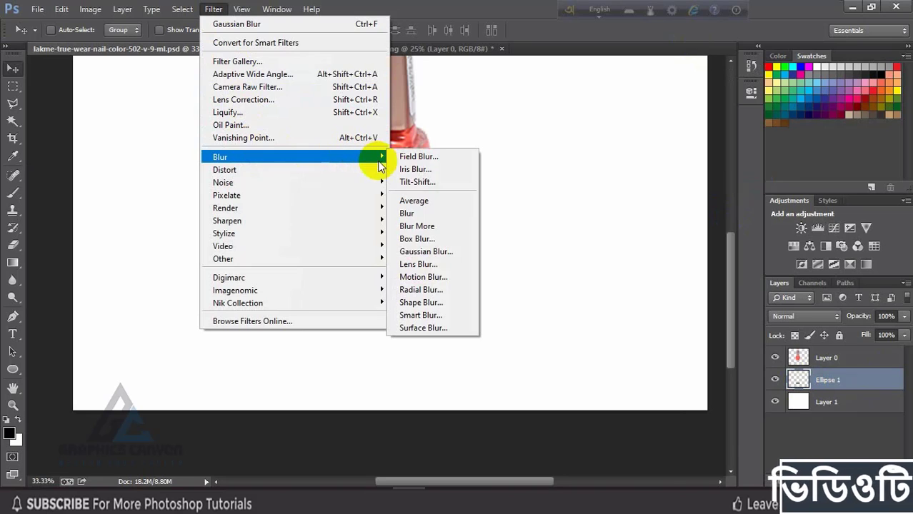
click(452, 255)
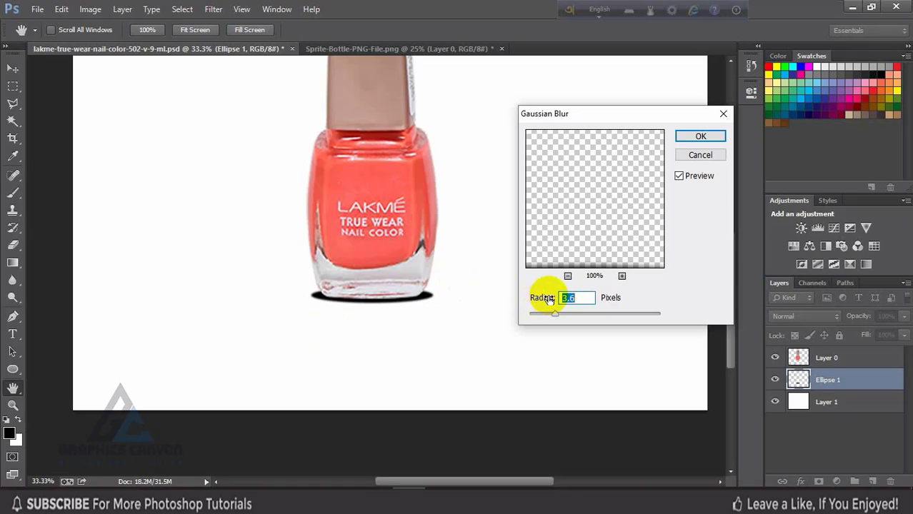
Step: Blur the ellipse shadow with a 23.7-pixel Gaussian Blur radius
click(680, 177)
mouse_move(557, 315)
mouse_down()
mouse_move(581, 315)
mouse_move(555, 319)
mouse_up()
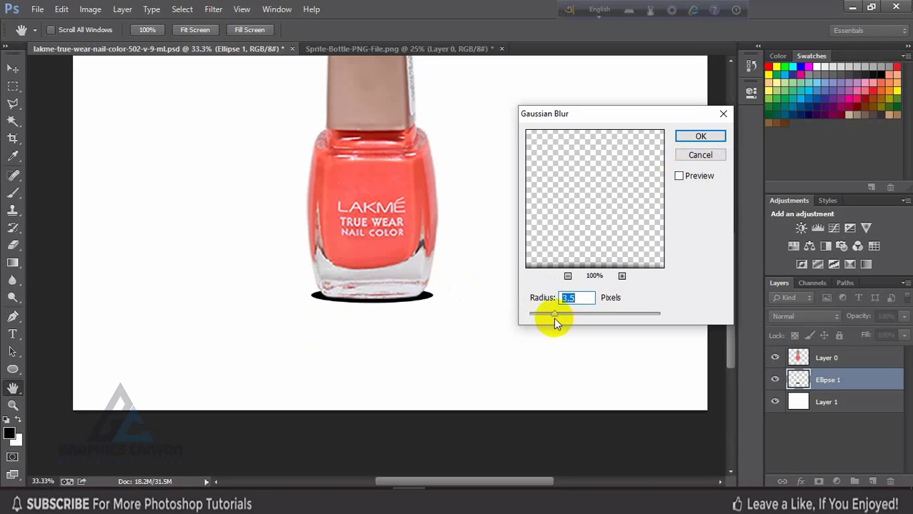
click(679, 176)
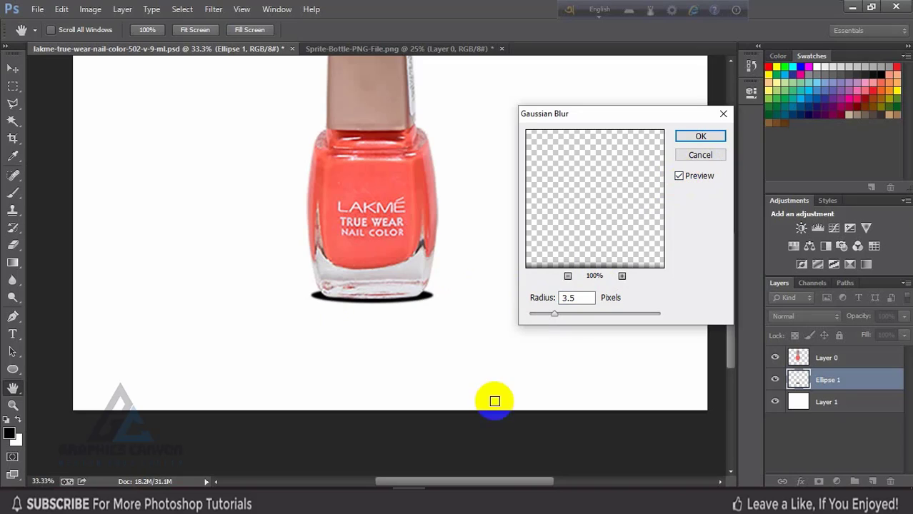
drag(556, 314, 591, 321)
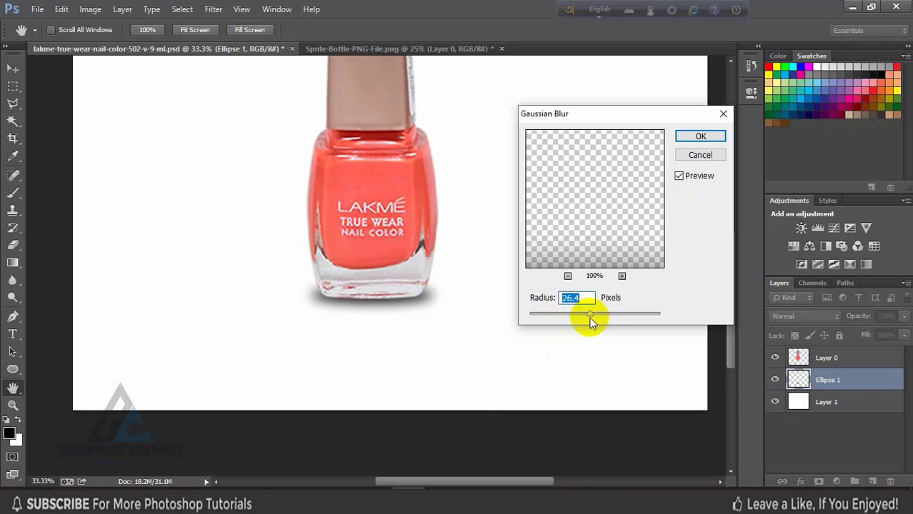
drag(589, 321, 587, 317)
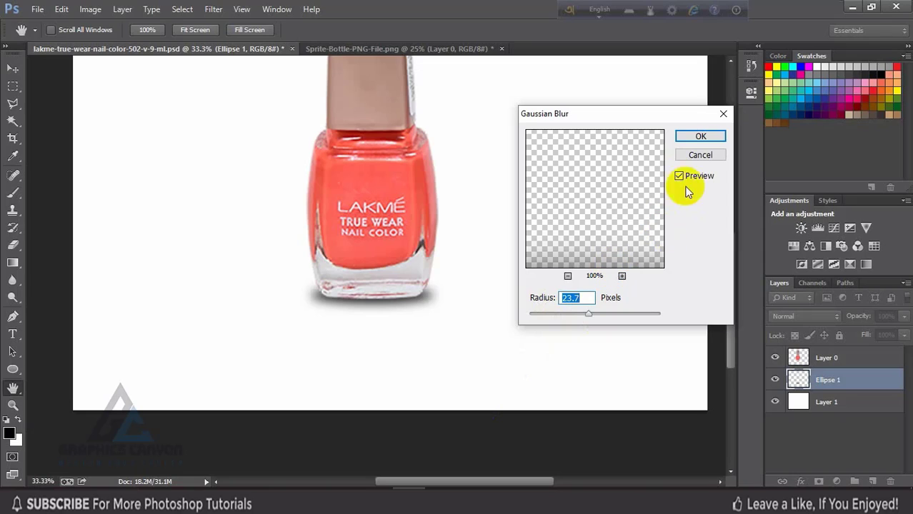
click(700, 136)
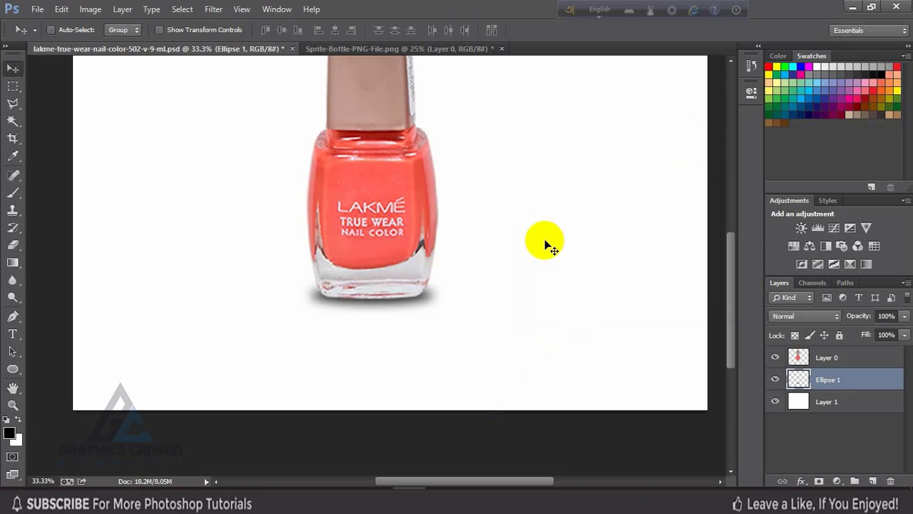
key(ctrl+minus)
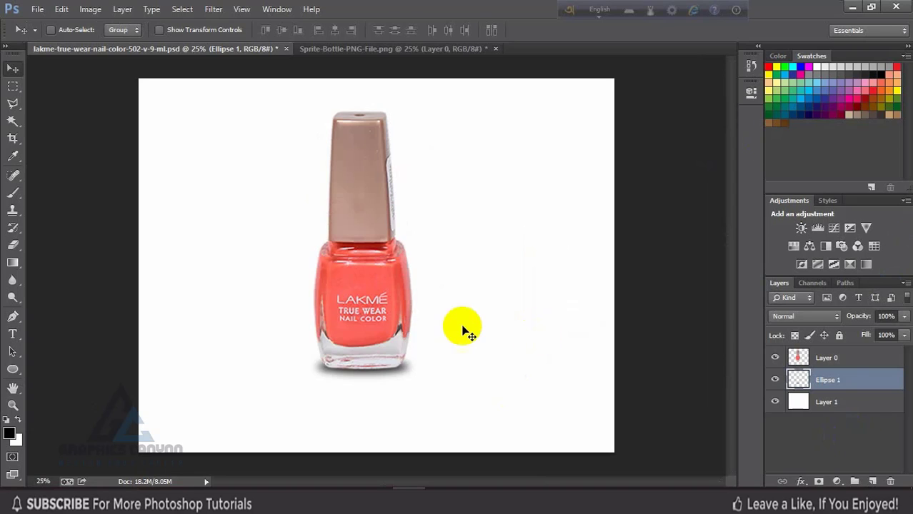
Step: Lower the Ellipse 1 layer opacity to 81%
click(894, 317)
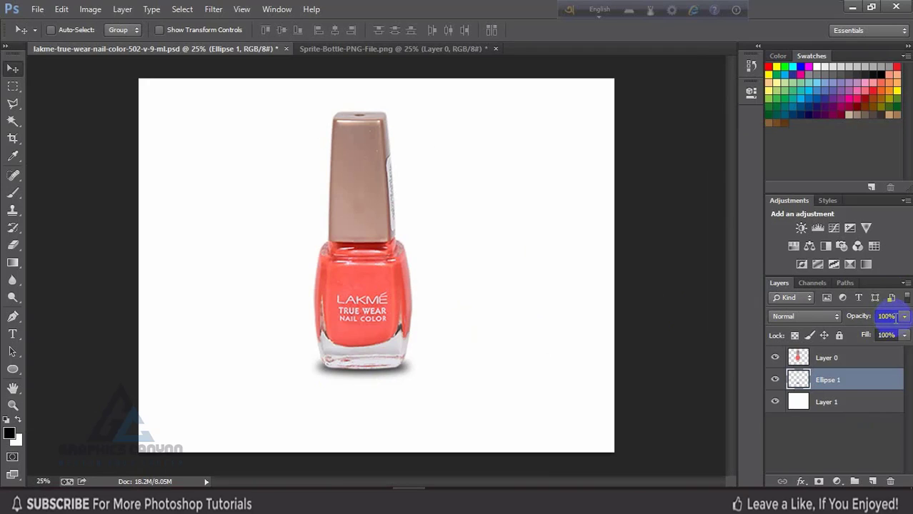
text(94)
key(Return)
text(81)
key(Return)
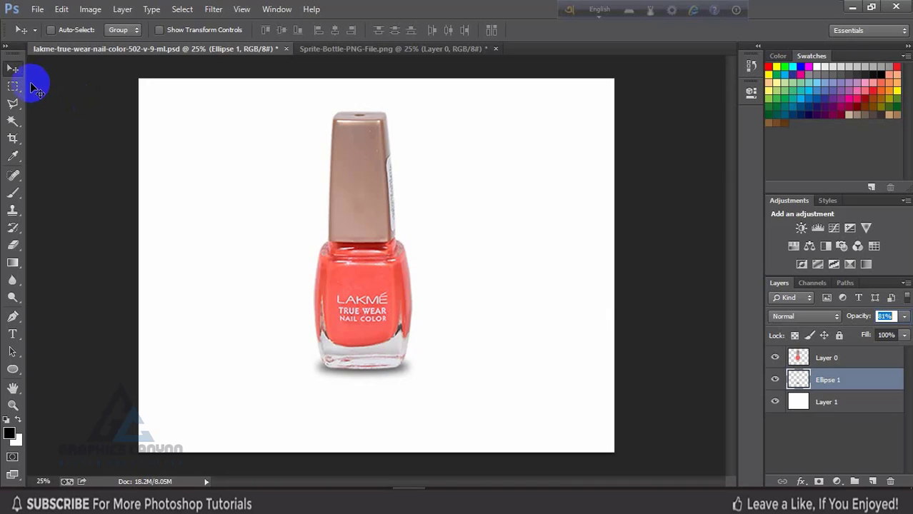
Step: Hide and reshow the ellipse shadow to compare the lighter result
key(ctrl+minus)
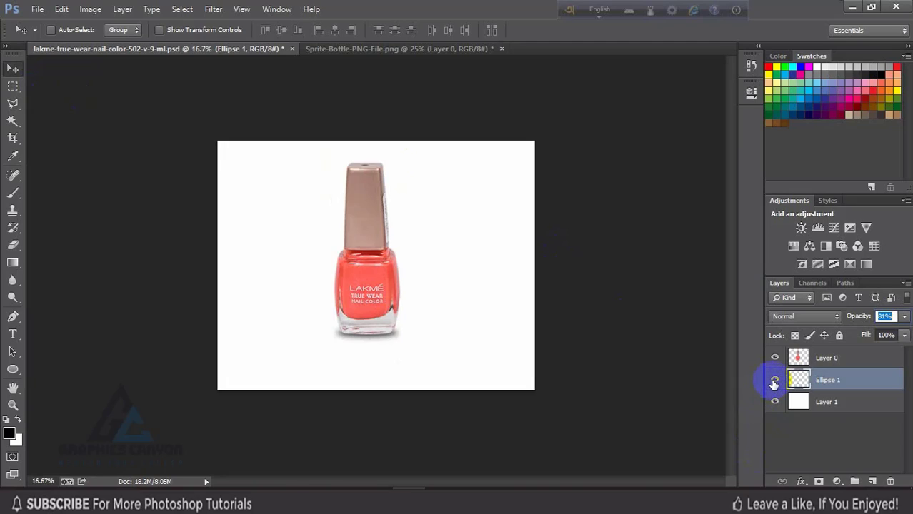
click(774, 383)
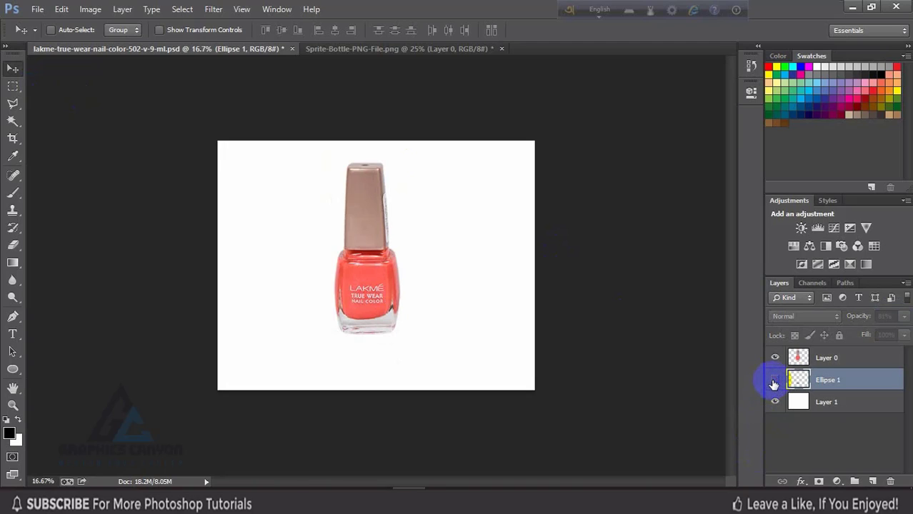
click(774, 383)
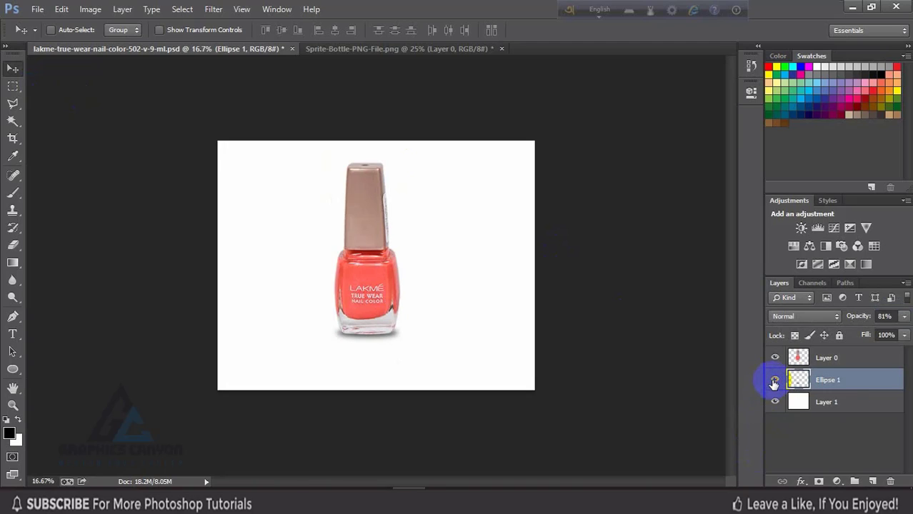
key(ctrl+plus)
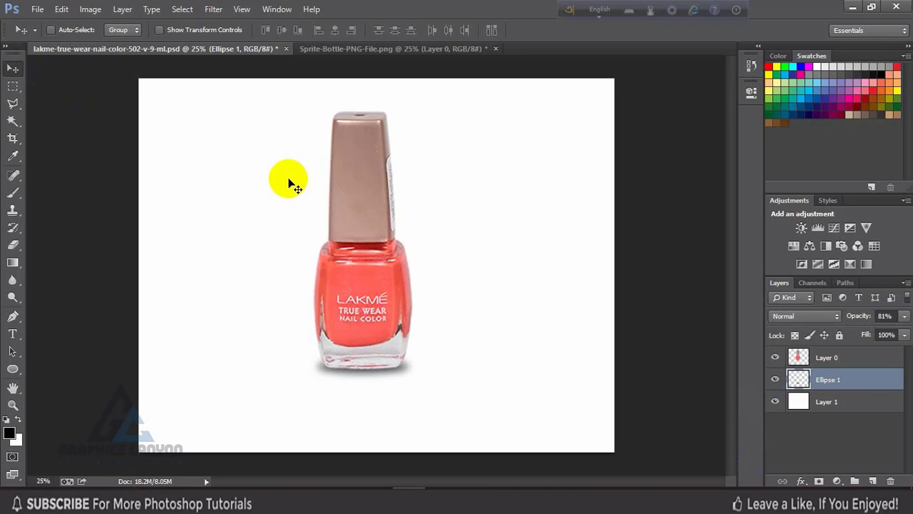
Step: Open Blending Options for Layer 0 and enable the Drop Shadow effect
double_click(832, 363)
click(891, 362)
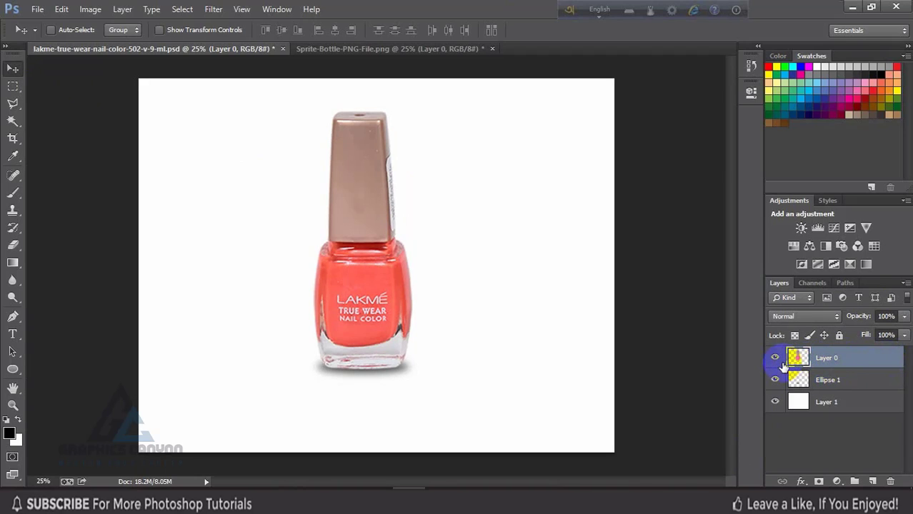
right_click(830, 359)
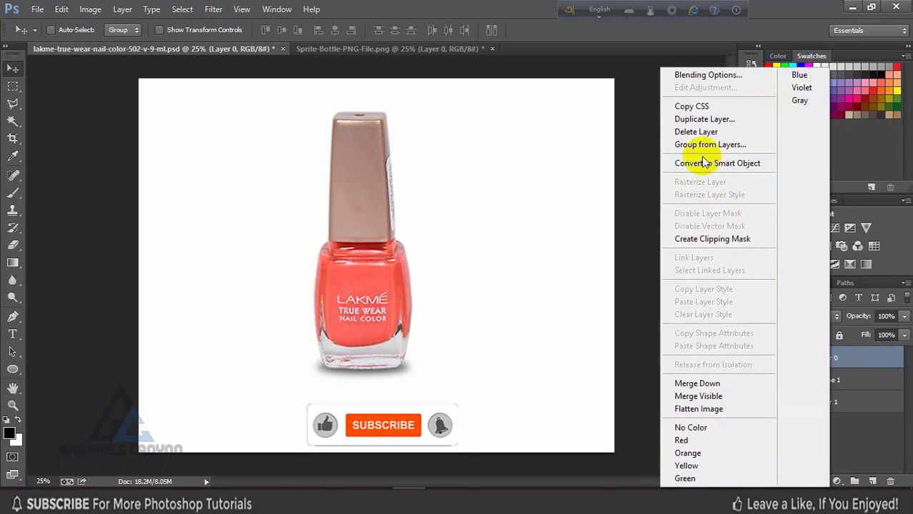
click(703, 76)
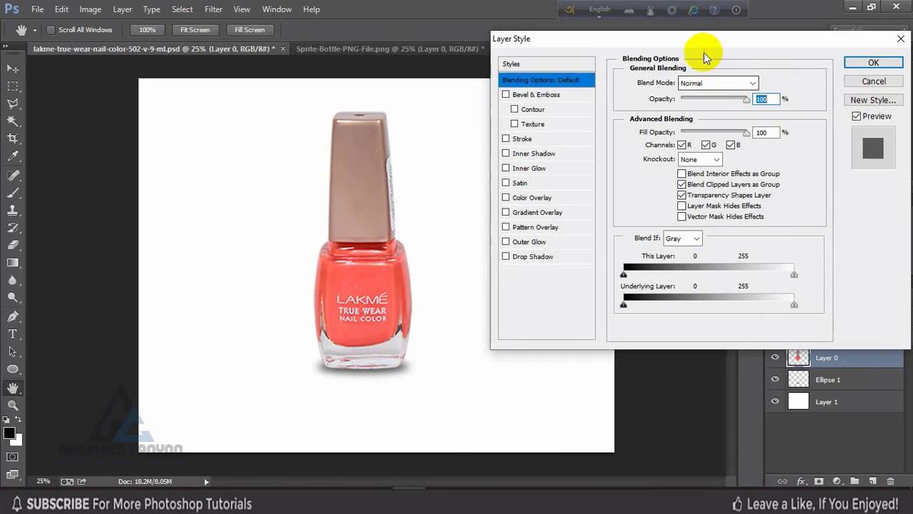
drag(701, 40, 687, 41)
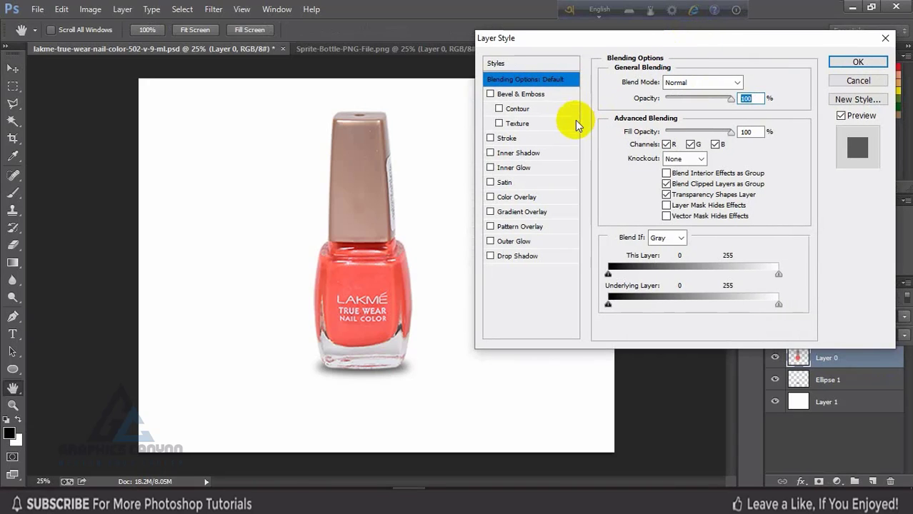
click(489, 256)
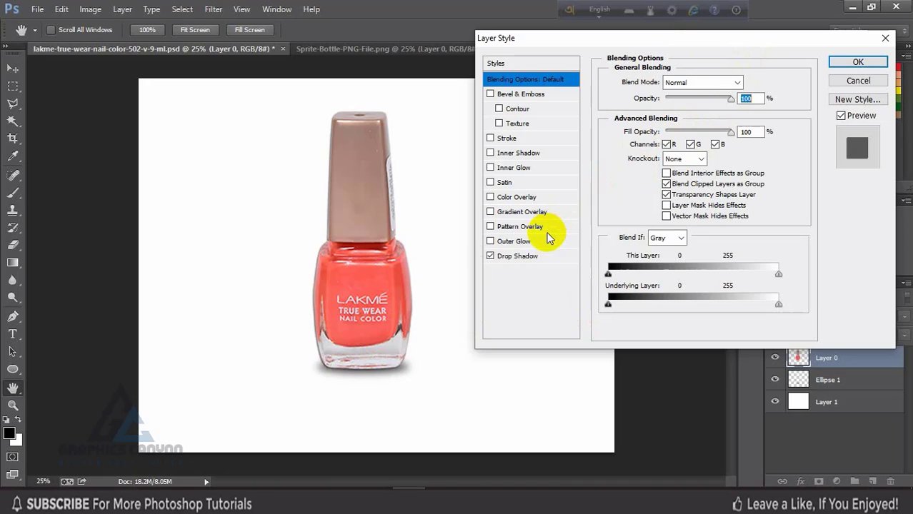
Step: Set the bottle's drop shadow to 29% opacity, 19 px distance and 5 px size, and apply it
click(518, 257)
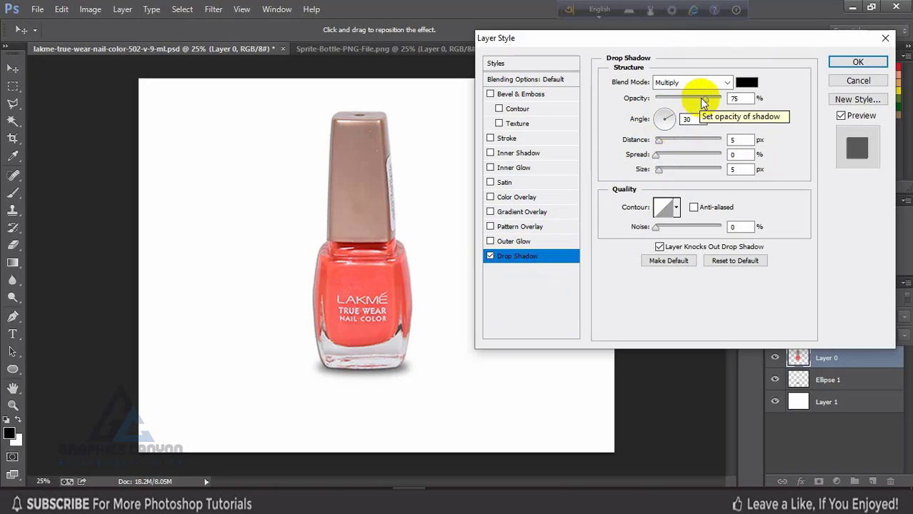
mouse_move(706, 100)
mouse_down()
mouse_move(684, 102)
mouse_move(708, 100)
mouse_up()
mouse_move(658, 141)
mouse_down()
mouse_move(691, 144)
mouse_move(662, 143)
mouse_up()
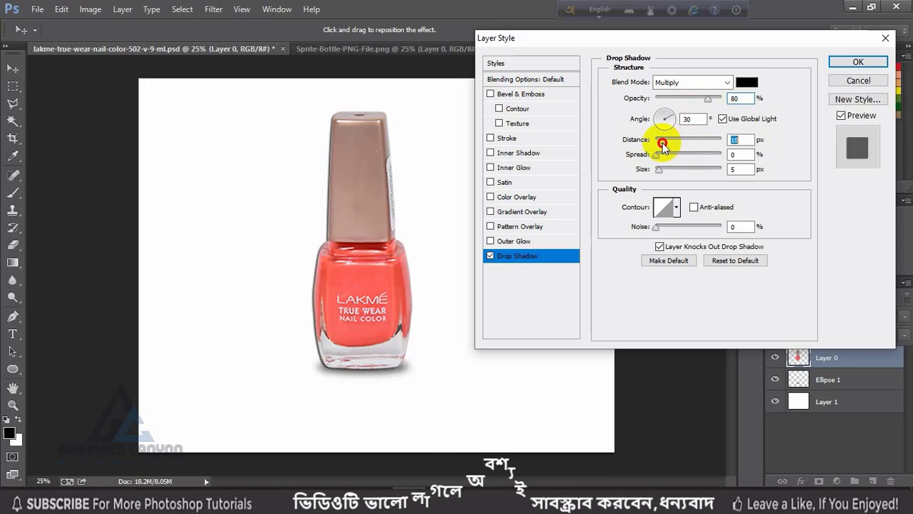
drag(707, 99, 687, 100)
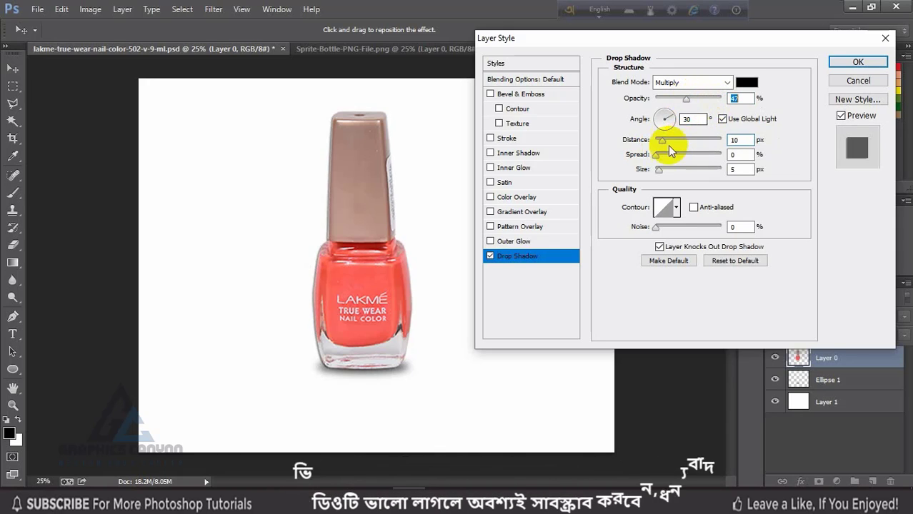
drag(663, 141, 667, 143)
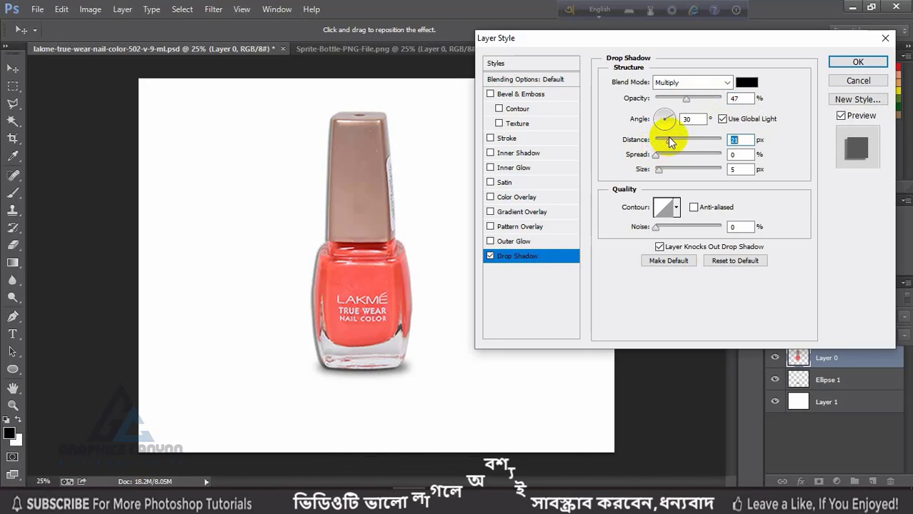
drag(667, 143, 669, 141)
drag(687, 100, 674, 101)
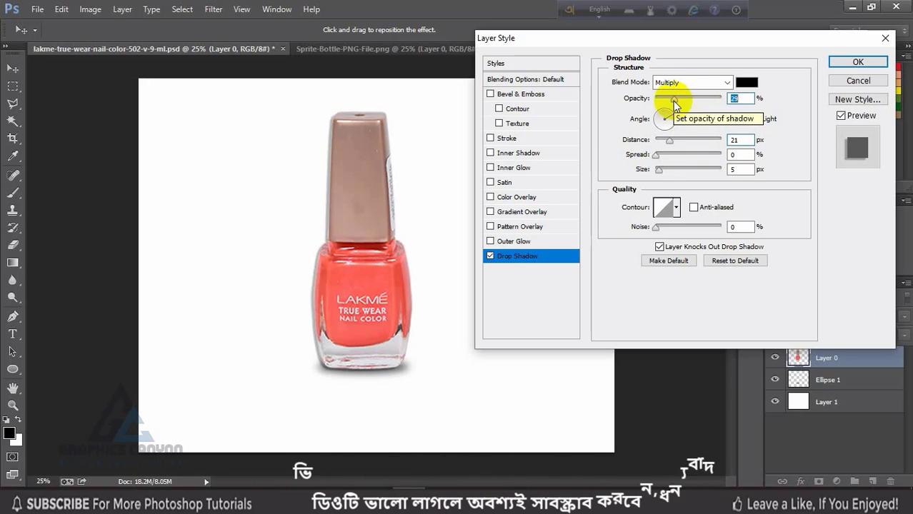
drag(670, 142, 670, 147)
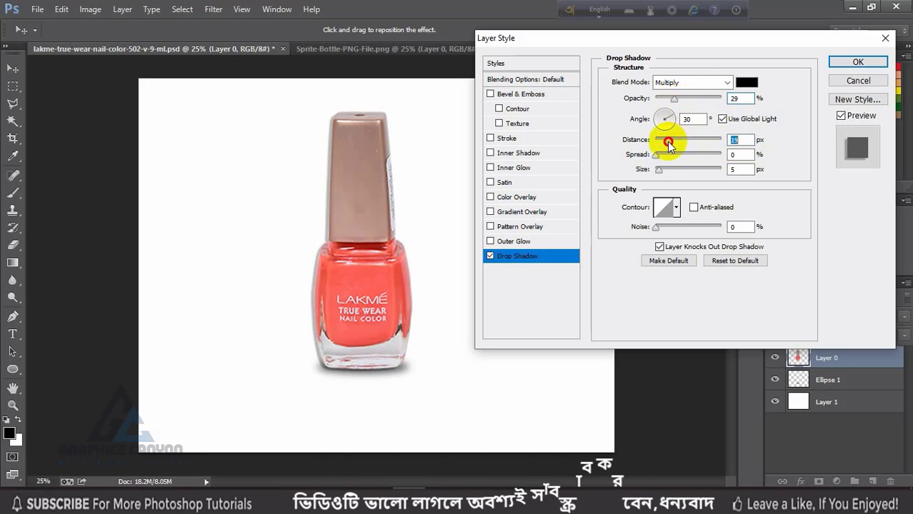
click(844, 62)
key(ctrl+minus)
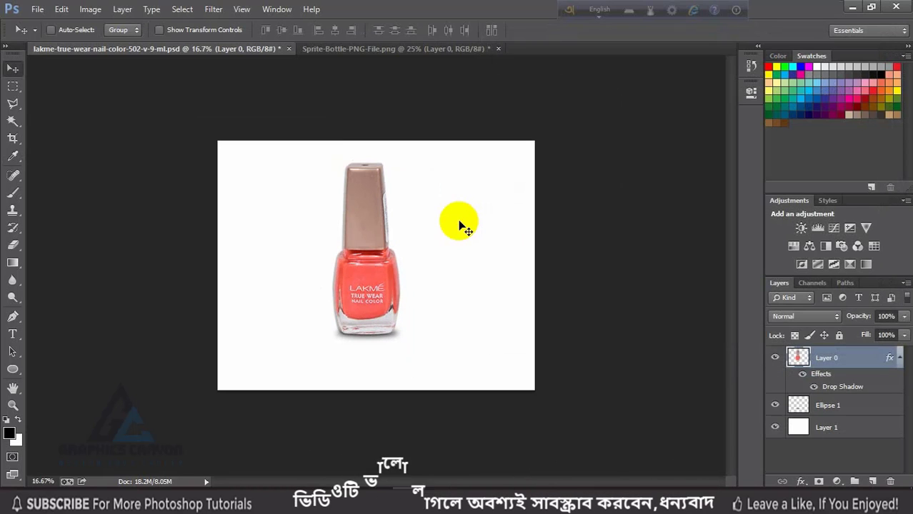
Step: Split Layer 0's drop shadow effect onto its own layer, accepting the warning
click(823, 376)
right_click(834, 383)
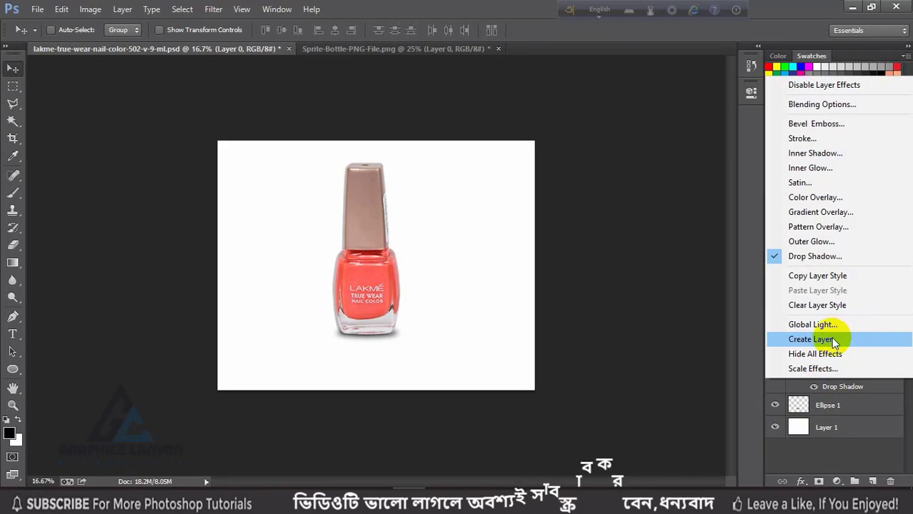
click(830, 341)
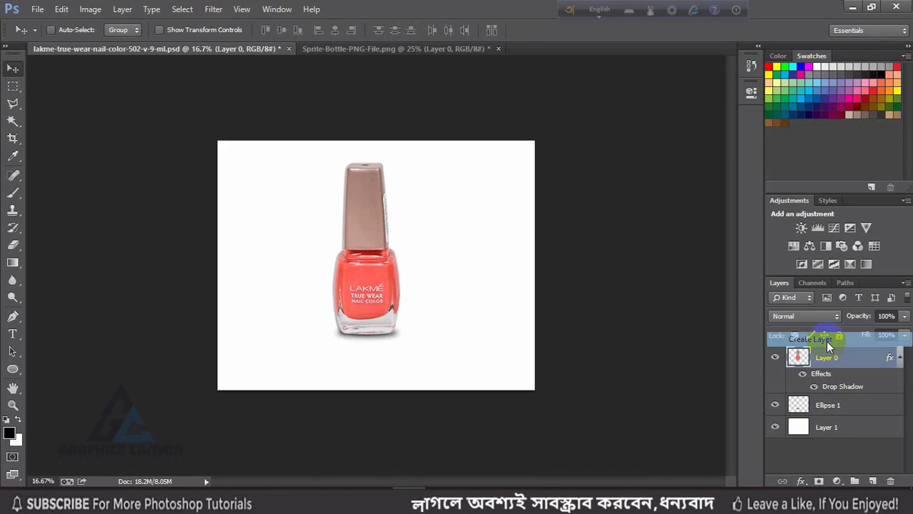
click(414, 198)
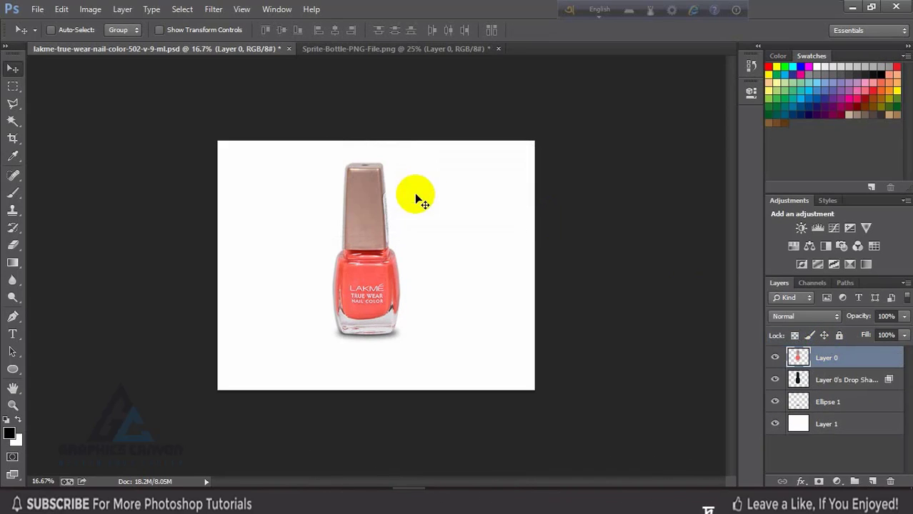
click(775, 358)
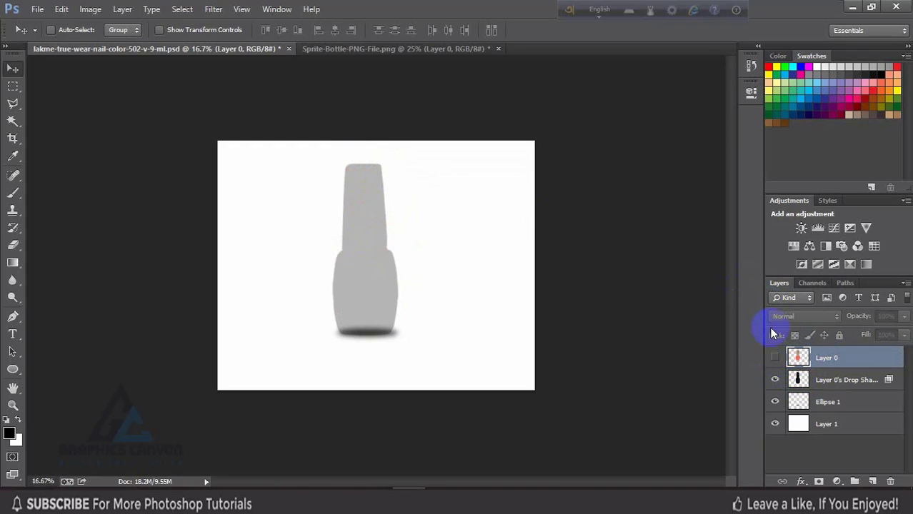
click(775, 358)
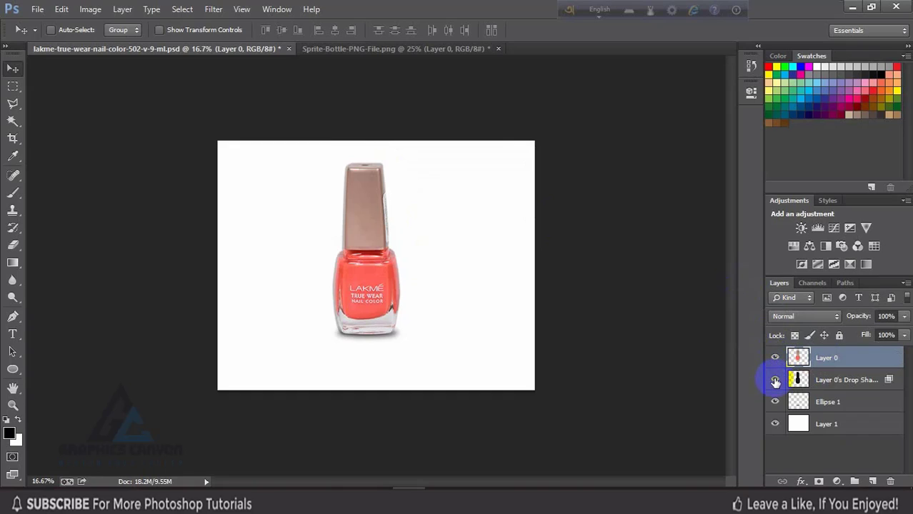
click(776, 379)
click(775, 403)
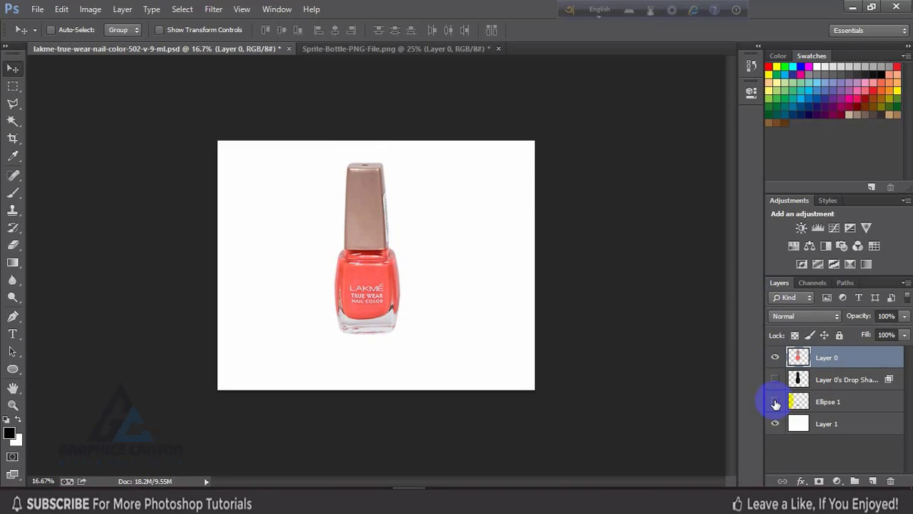
click(775, 402)
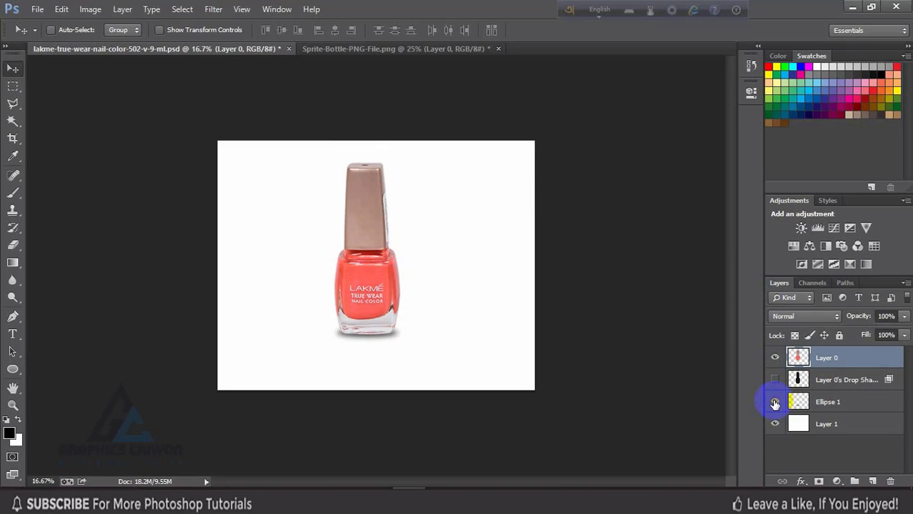
click(775, 380)
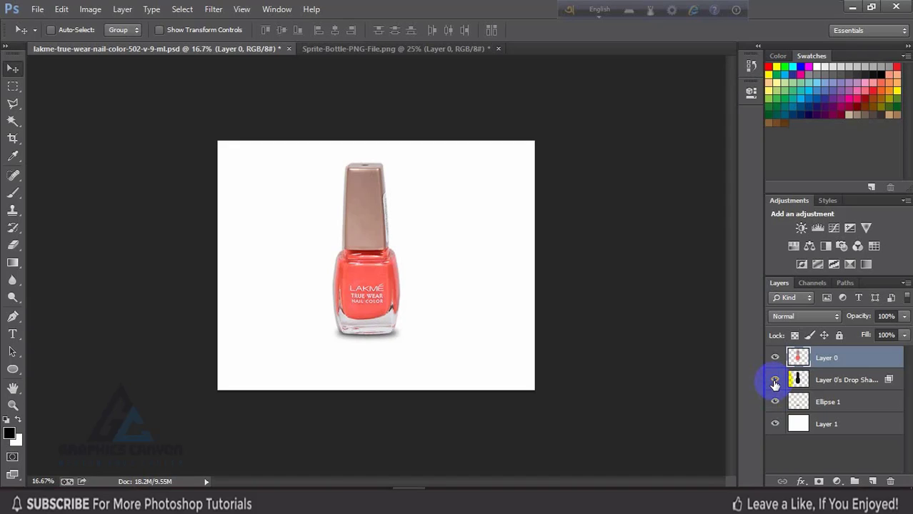